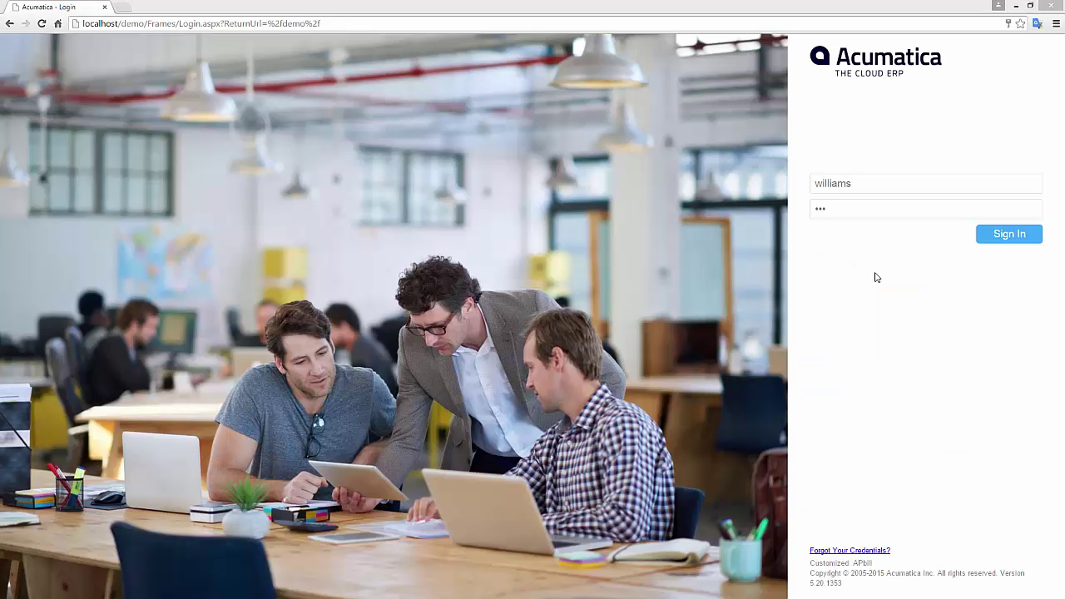
Step: Sign in and open Distribution's Sales Orders in a new tab, showing order SO003370
left_click(1008, 236)
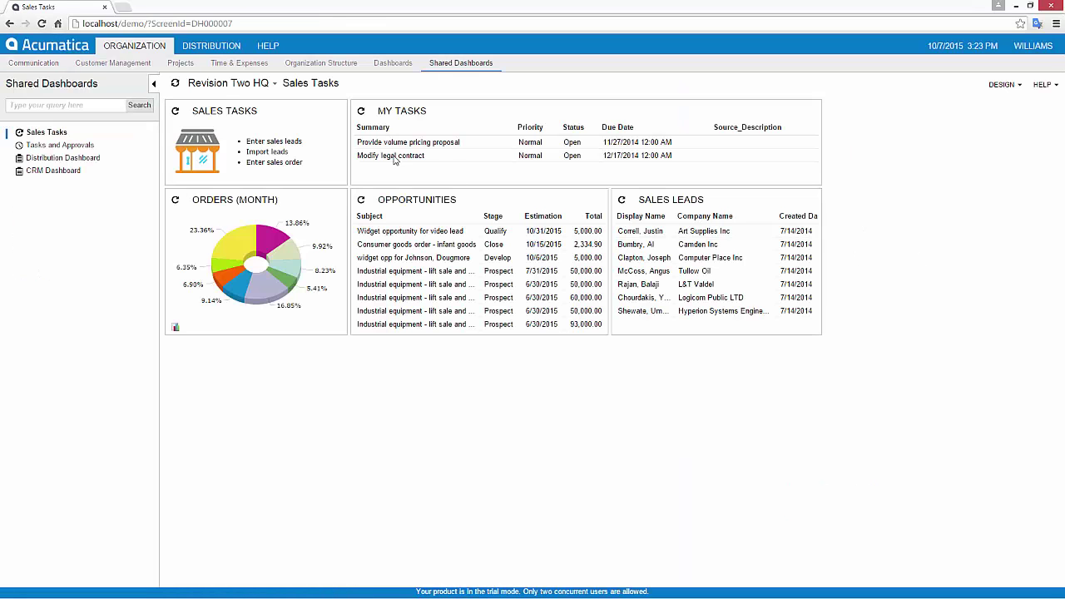
left_click(212, 46)
right_click(42, 161)
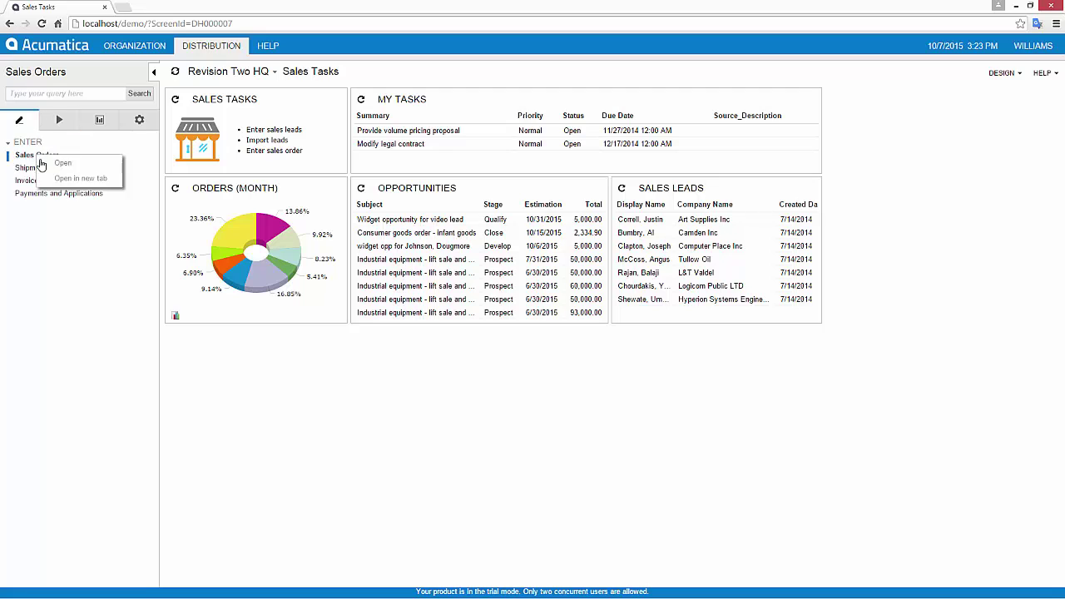
left_click(58, 178)
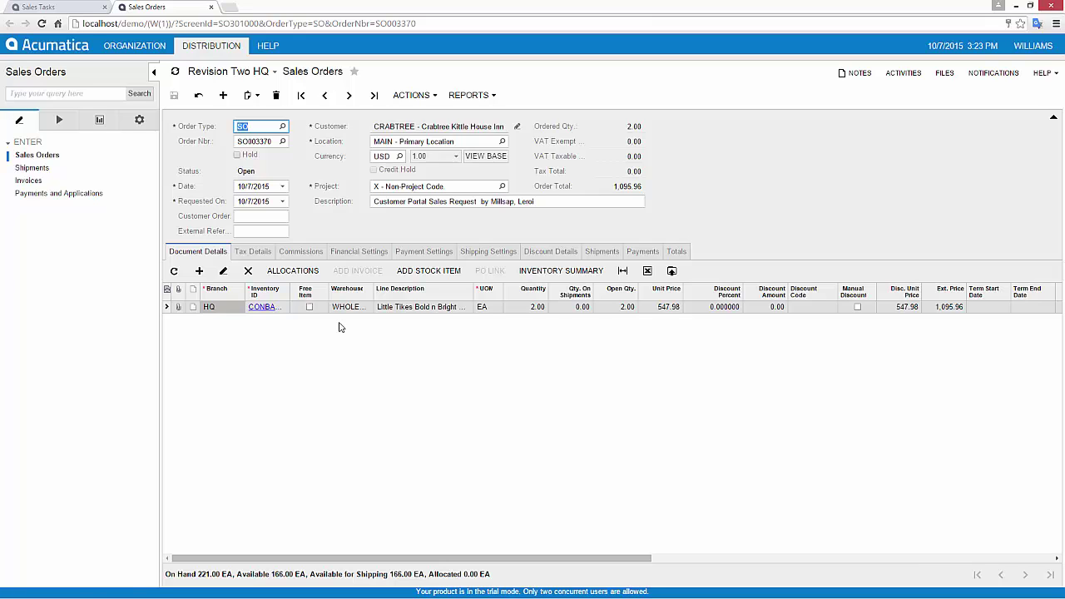
Step: Create a sales order from opportunity OP000365's two CONBABY products, totalling 2,334.90
left_click(210, 7)
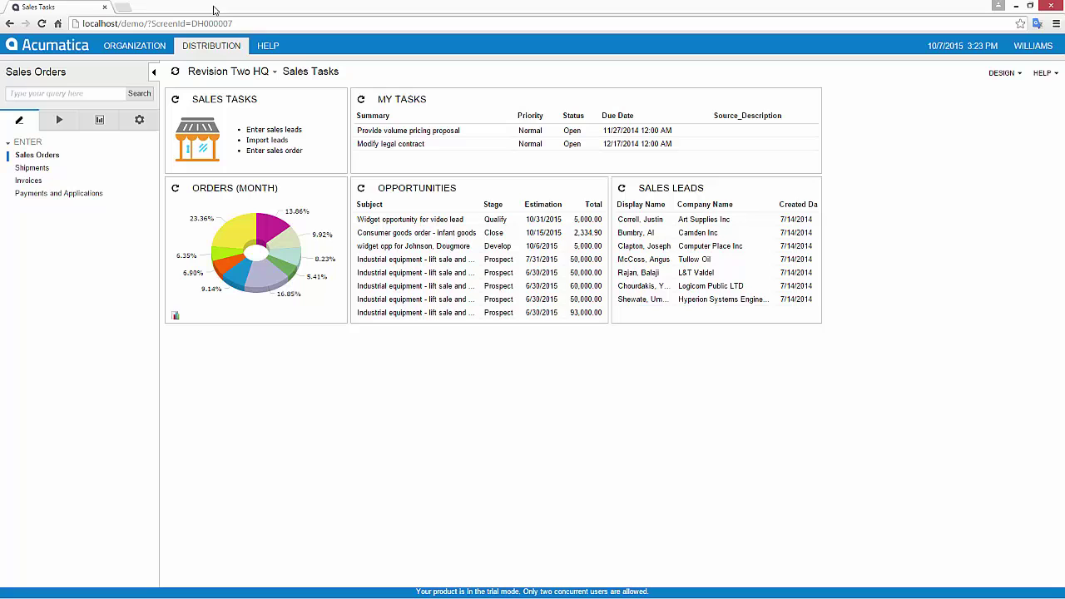
left_click(414, 190)
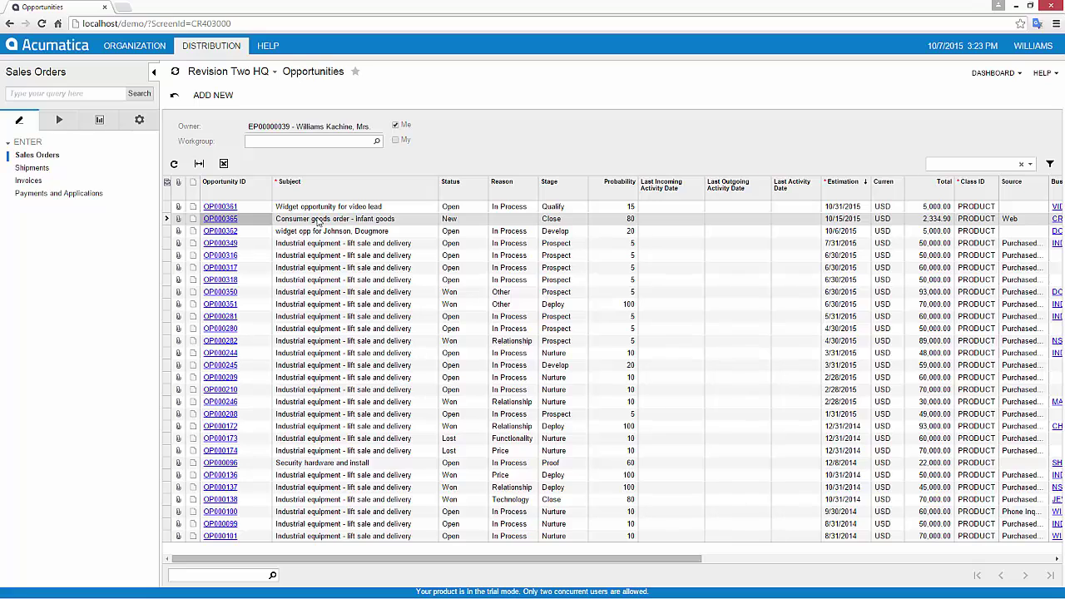
left_click(214, 221)
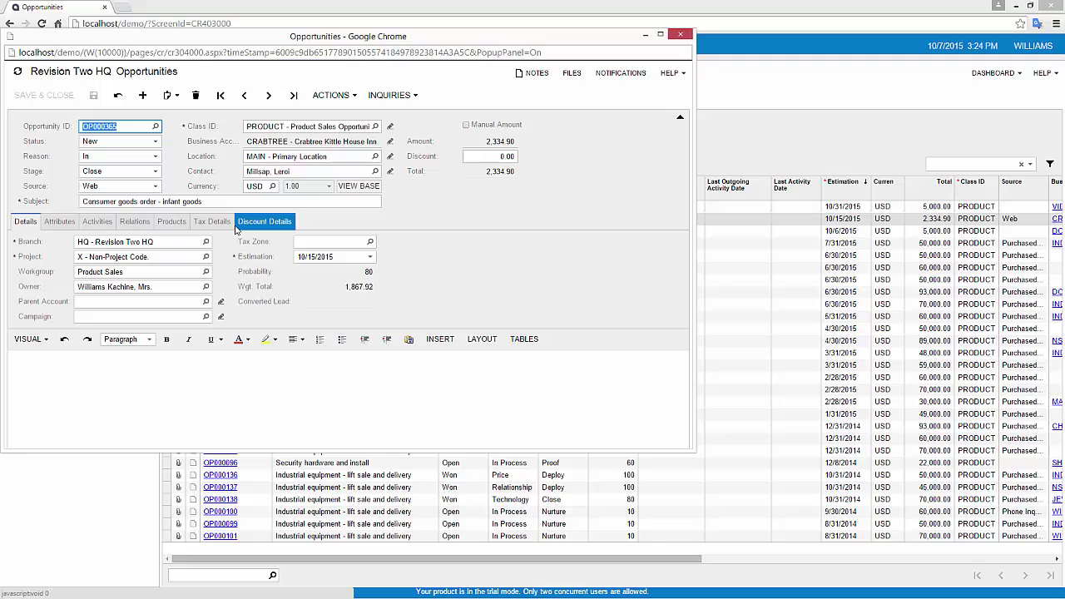
left_click(172, 221)
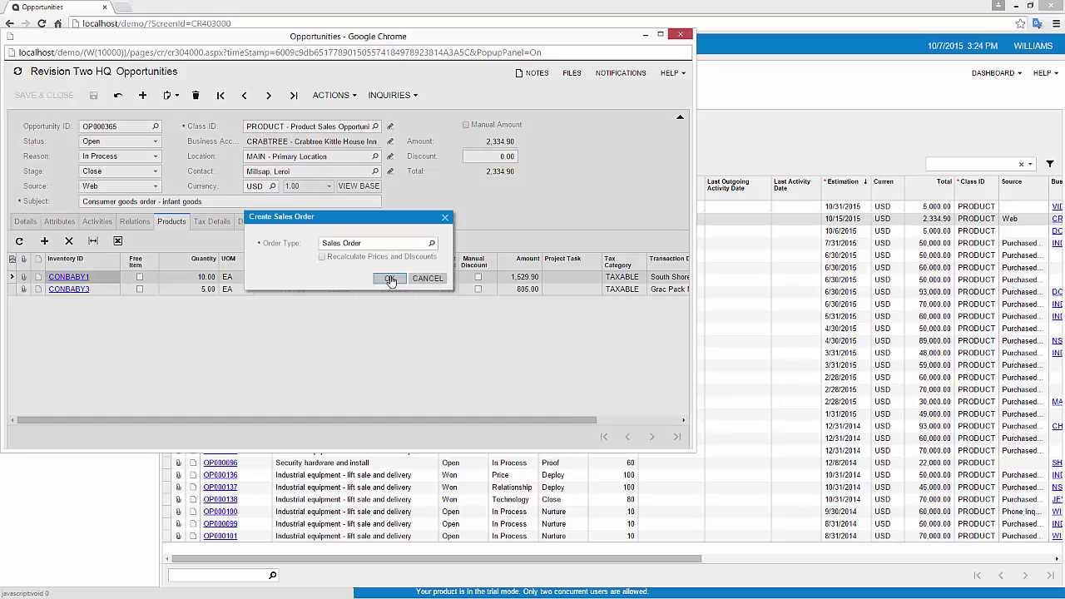
left_click(388, 276)
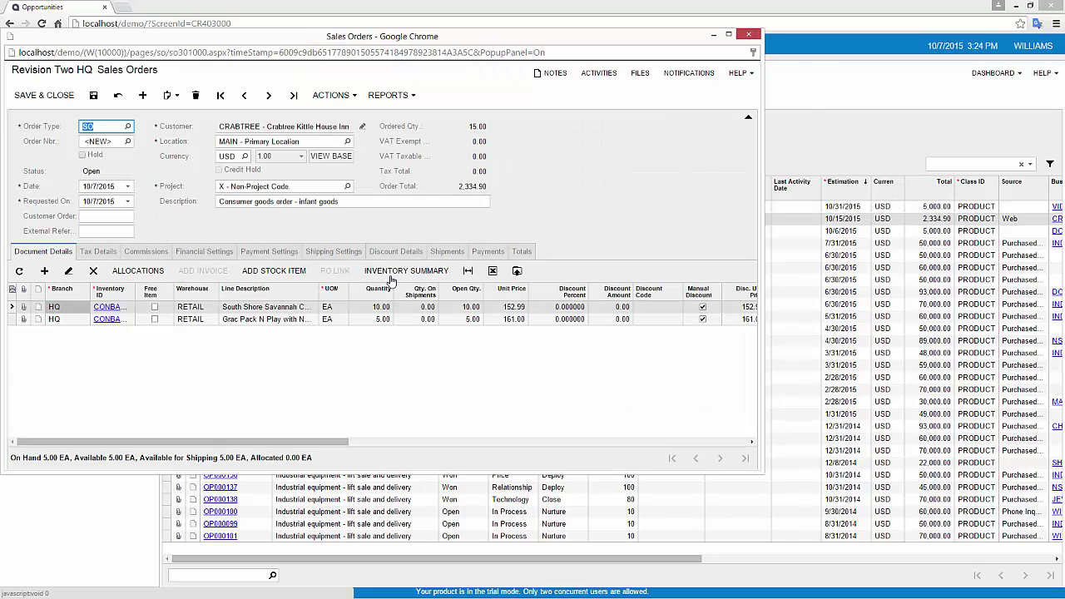
Step: Switch the first line's warehouse from RETAIL to WHOLESALE and save the order as SO003373
left_click(203, 310)
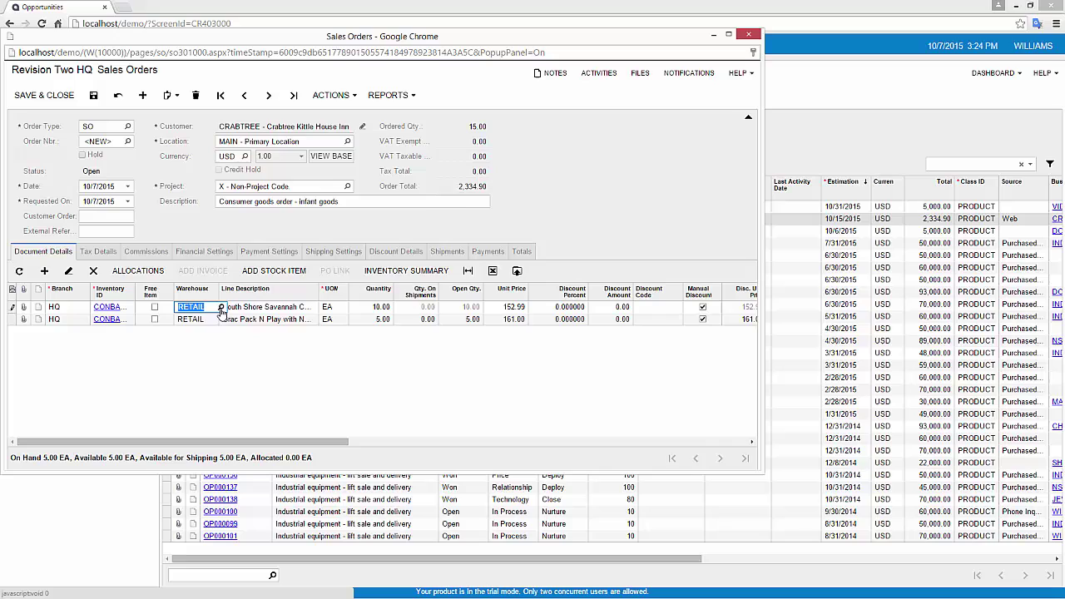
left_click(220, 308)
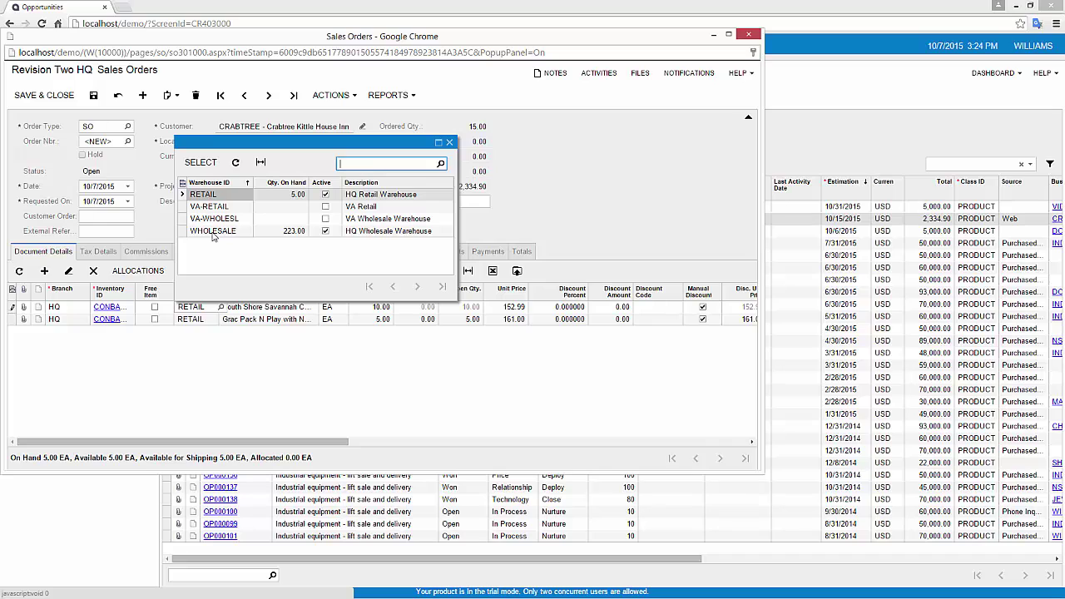
double_click(213, 231)
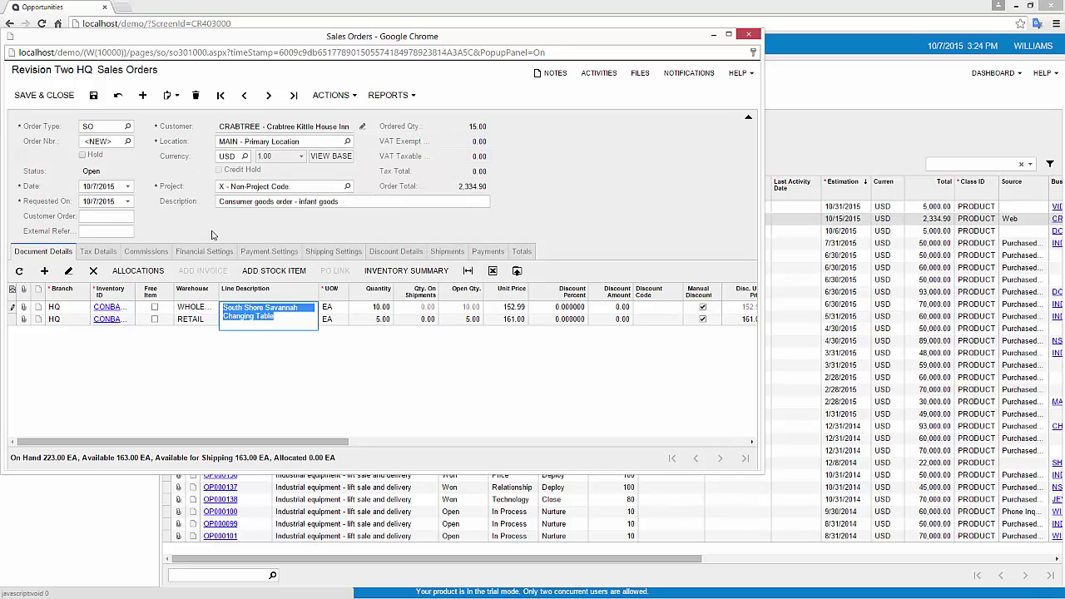
left_click(93, 95)
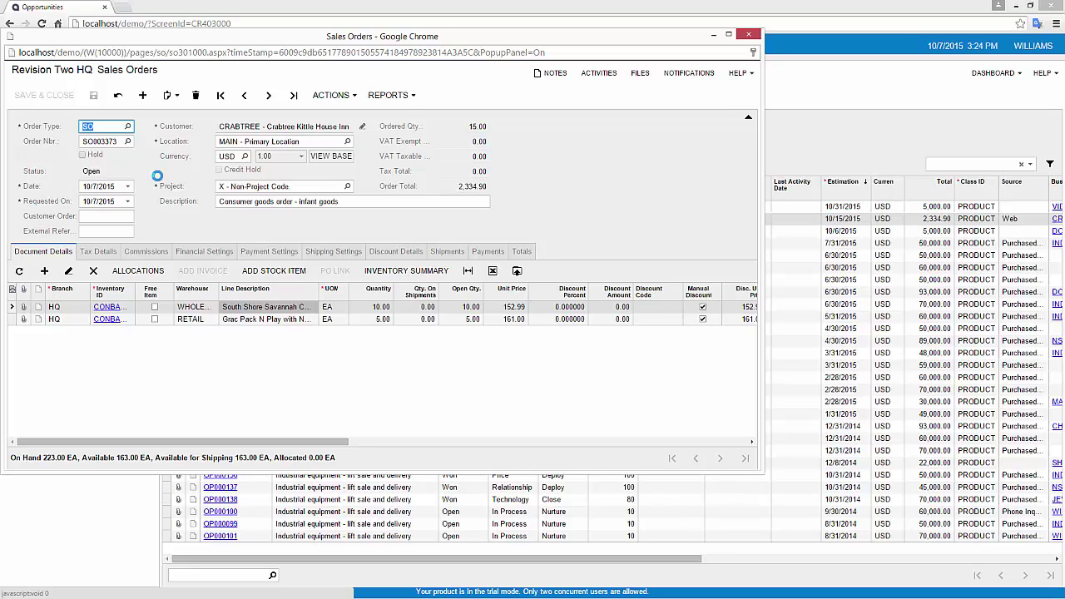
Step: Sign in as the warehouse user in a maximized window and list the orders to ship
left_click(749, 34)
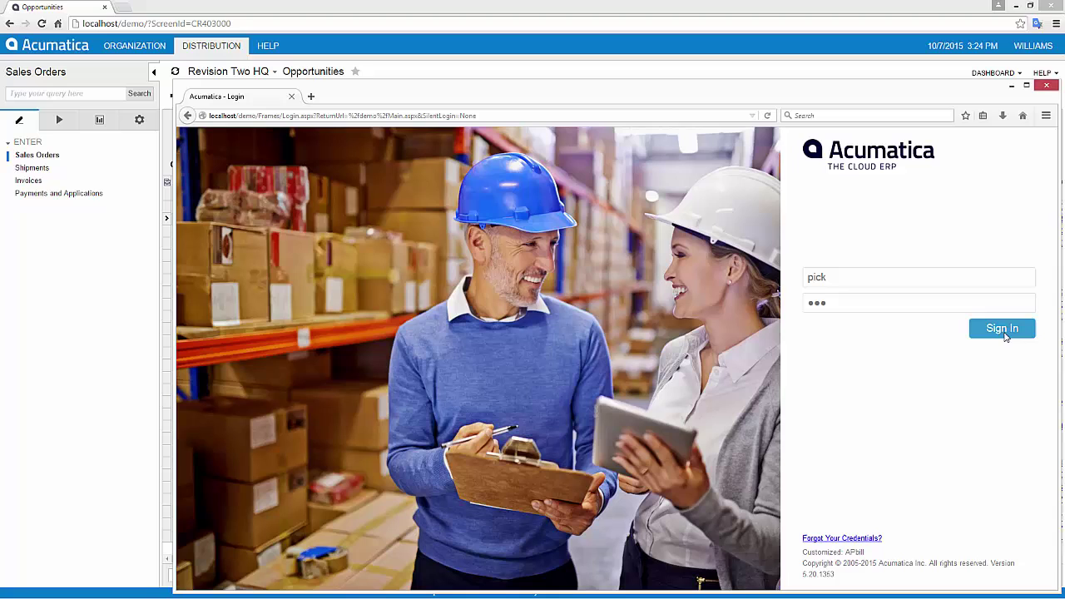
left_click(1002, 331)
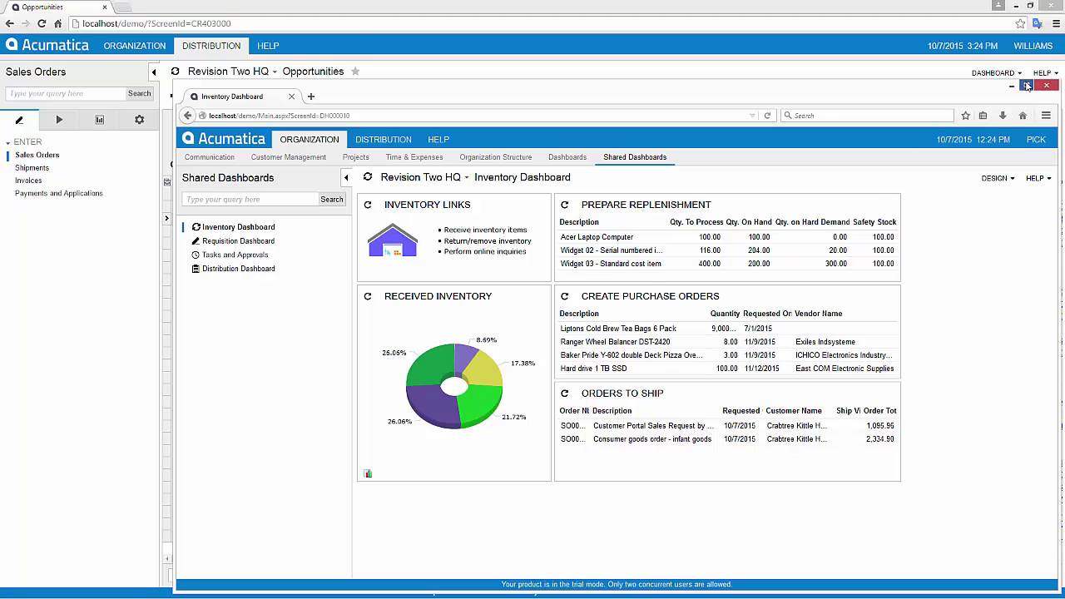
left_click(1027, 86)
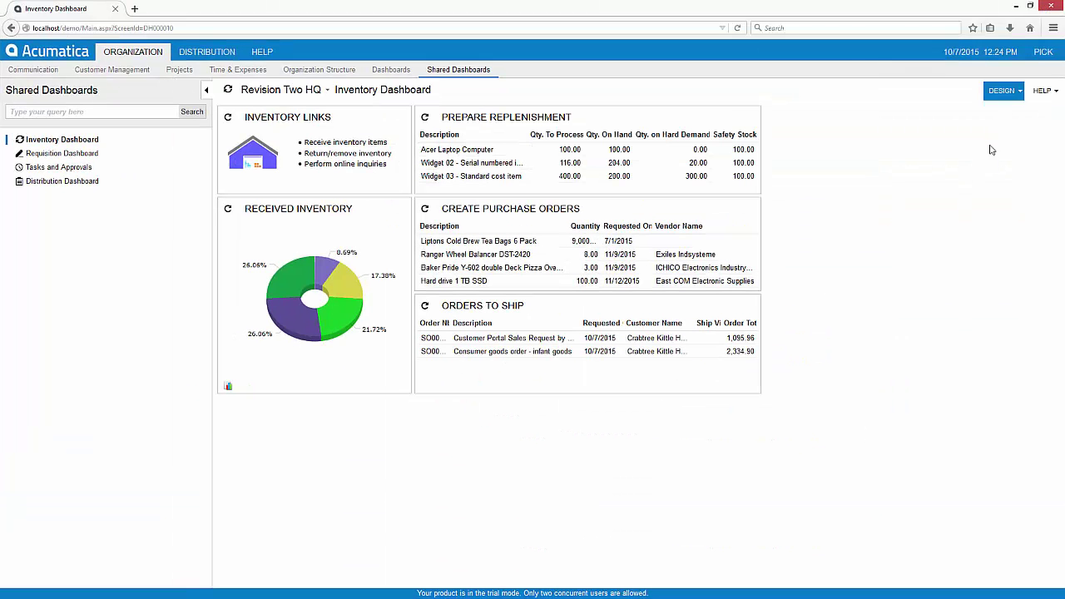
left_click(466, 307)
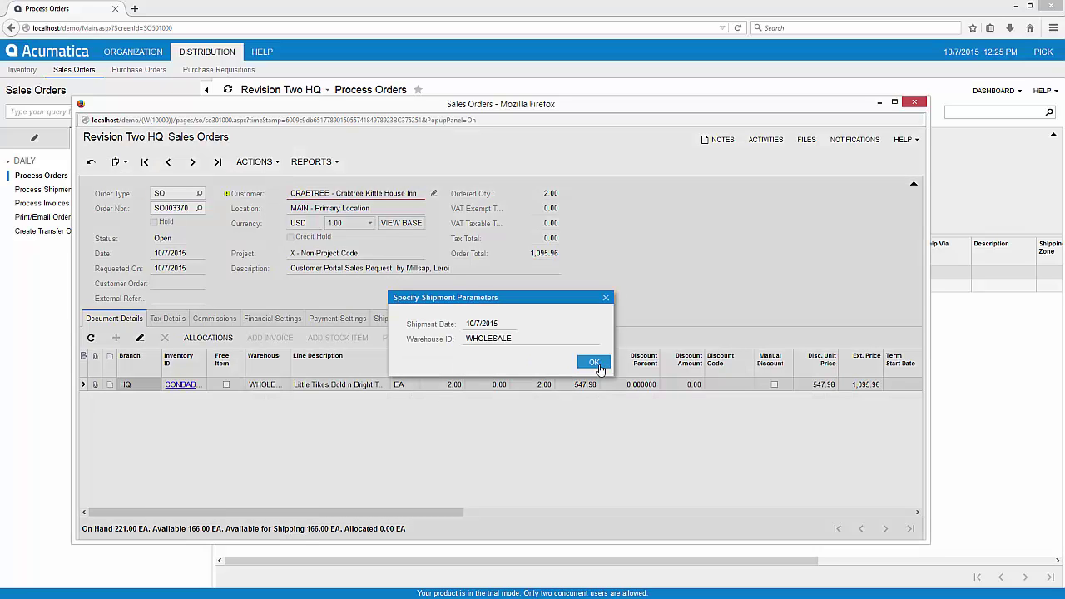
Step: Create and confirm SO003370's WHOLESALE shipment dated 10/7/2015, then refresh the orders list
left_click(594, 363)
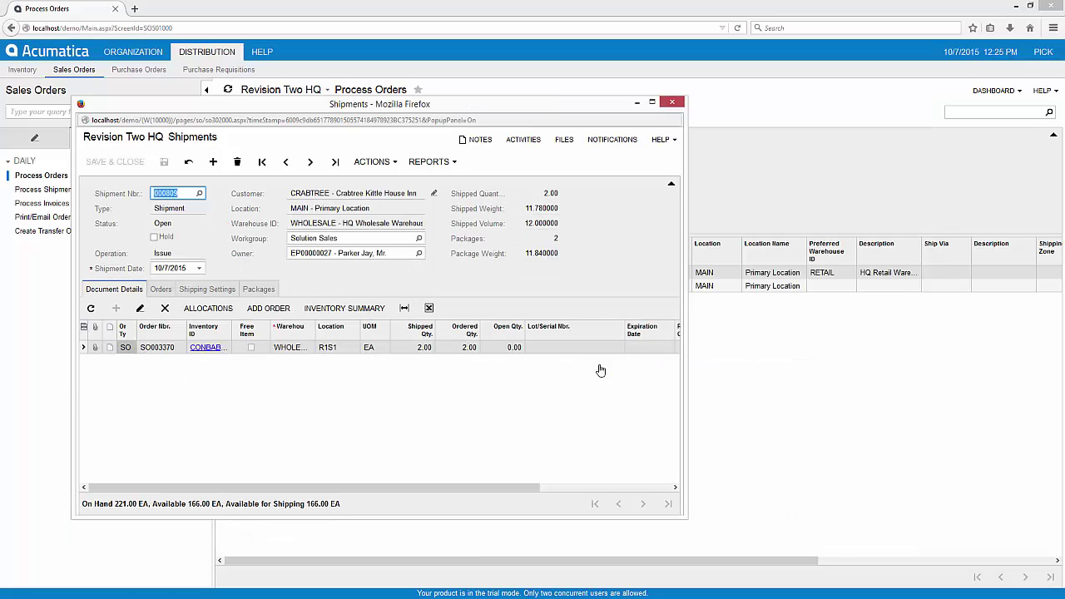
left_click(372, 162)
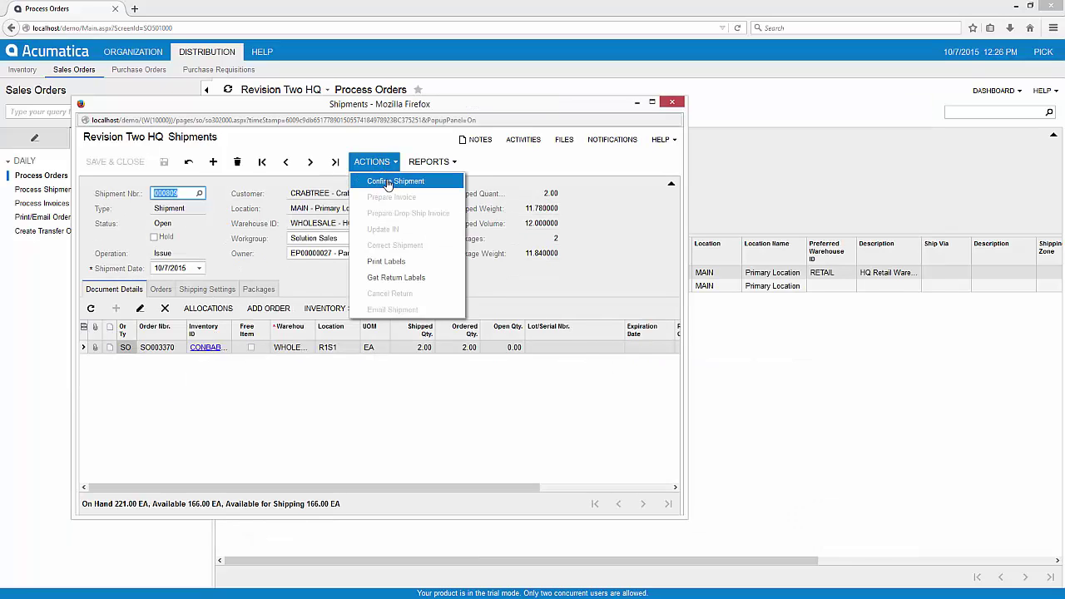
left_click(388, 184)
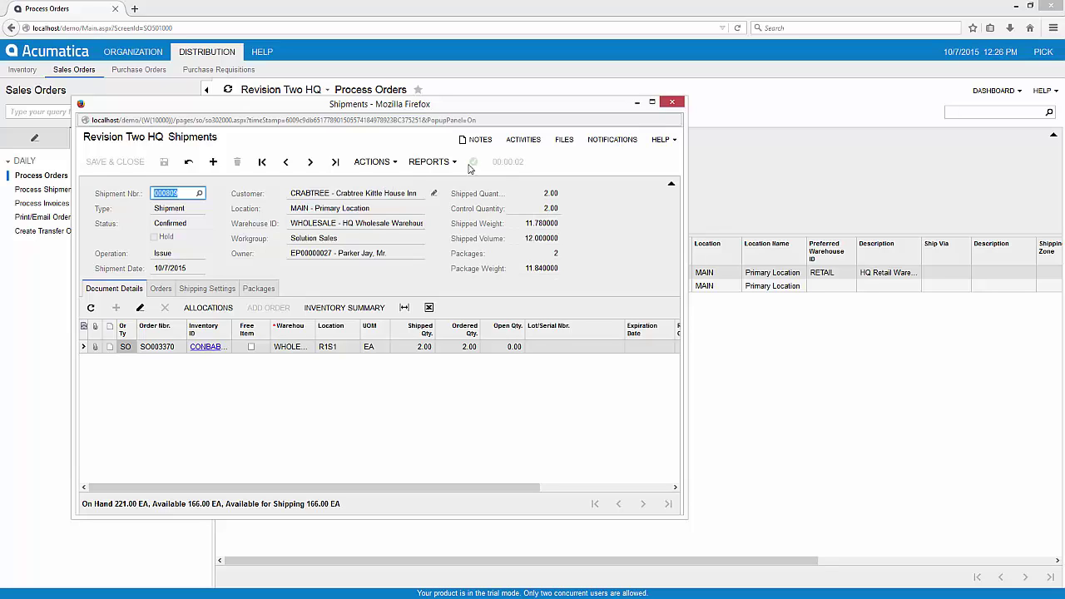
left_click(672, 102)
left_click(225, 114)
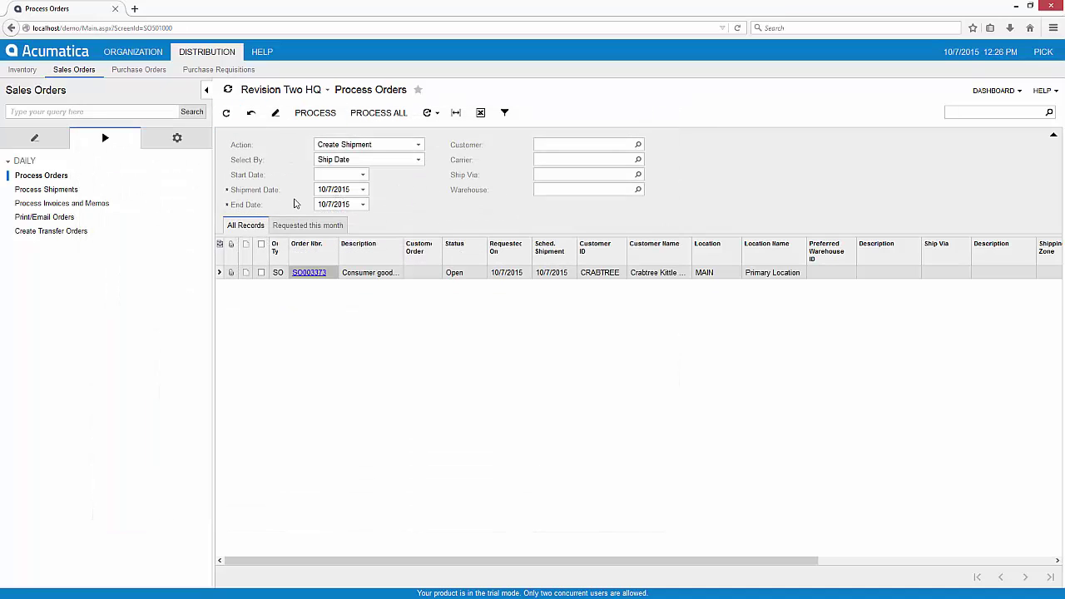
Step: Create shipments for the remaining orders, then confirm shipments 000810 and 000811 together
left_click(378, 113)
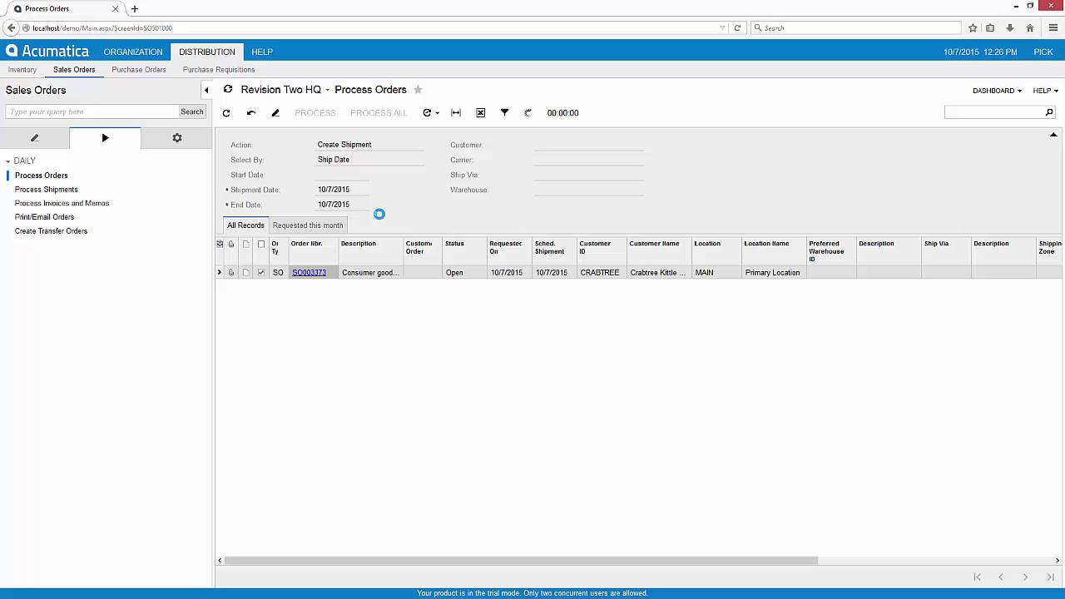
left_click(58, 189)
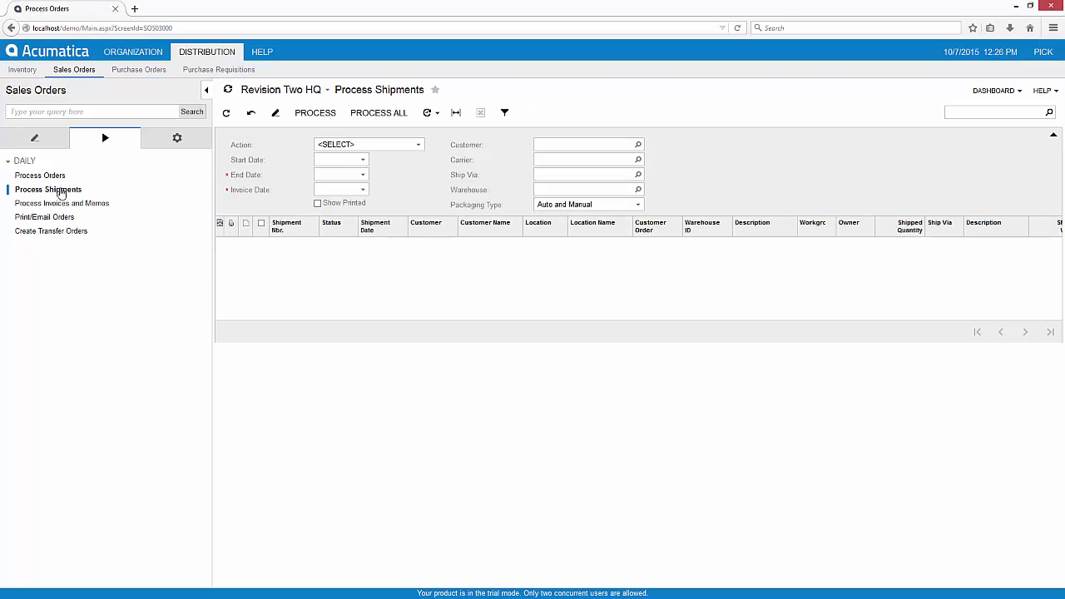
left_click(403, 147)
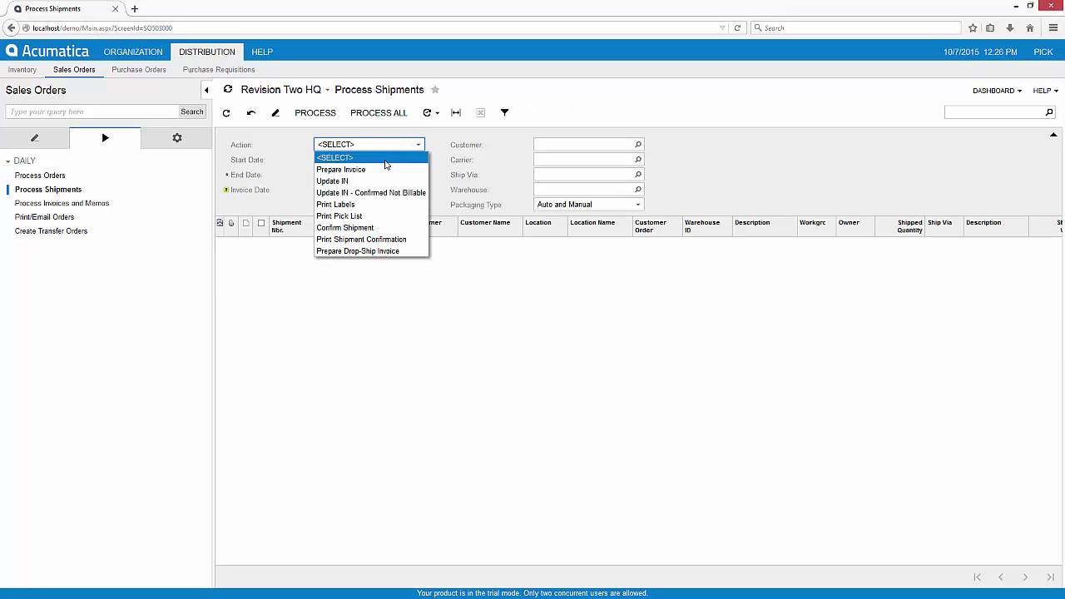
left_click(358, 228)
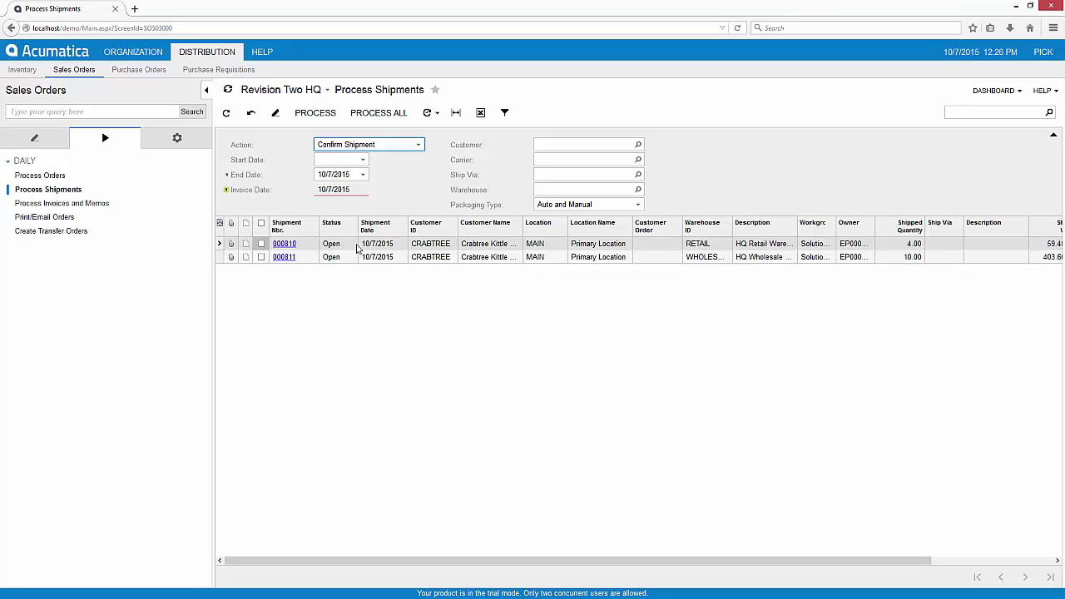
left_click(379, 113)
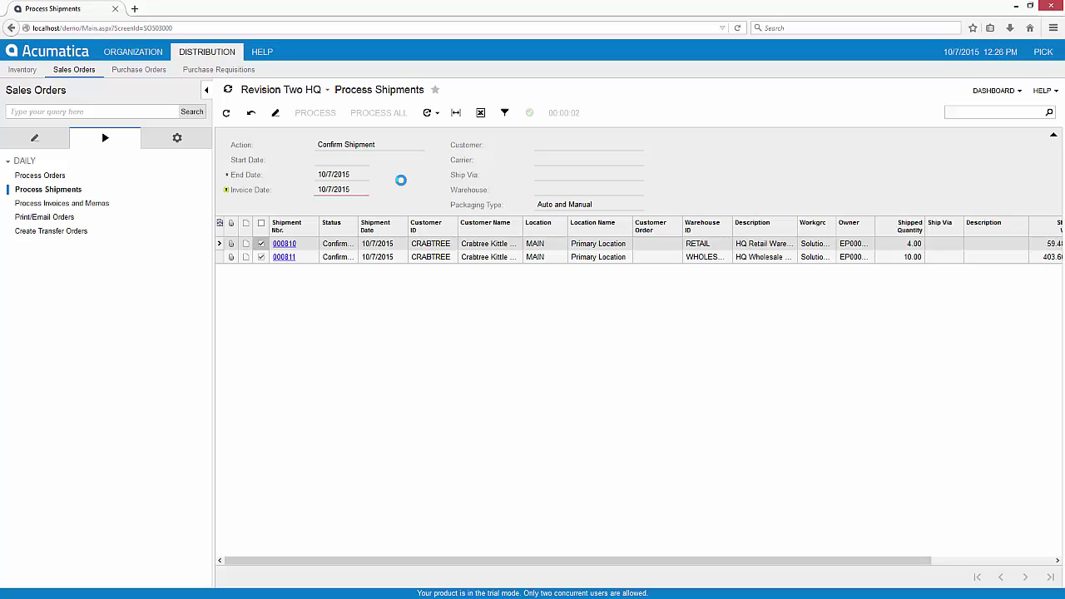
Step: Sign out and log back in with the administrator account and its password
left_click(1043, 52)
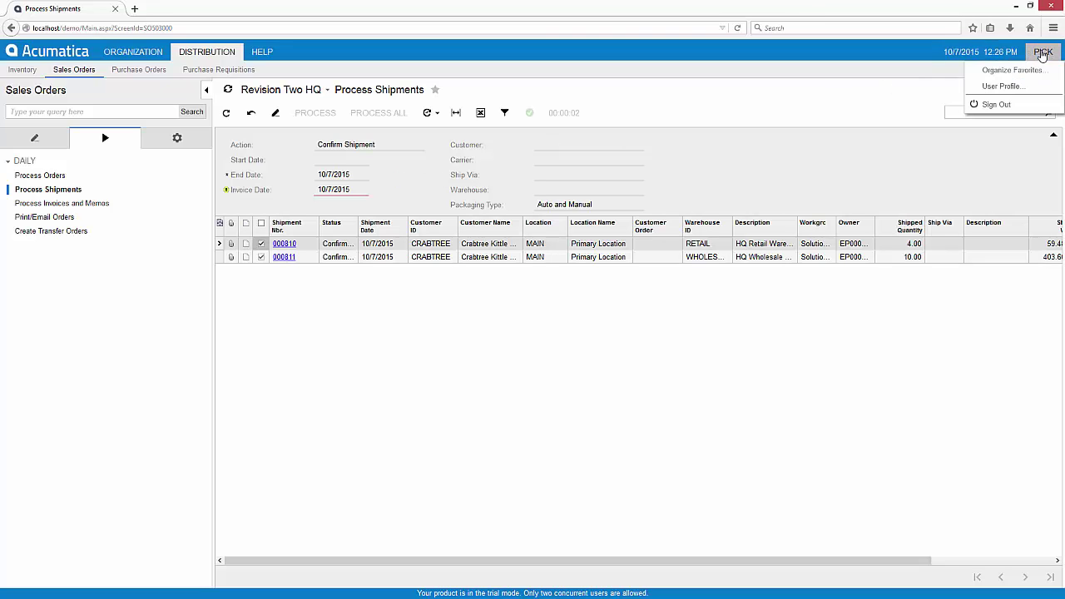
left_click(996, 105)
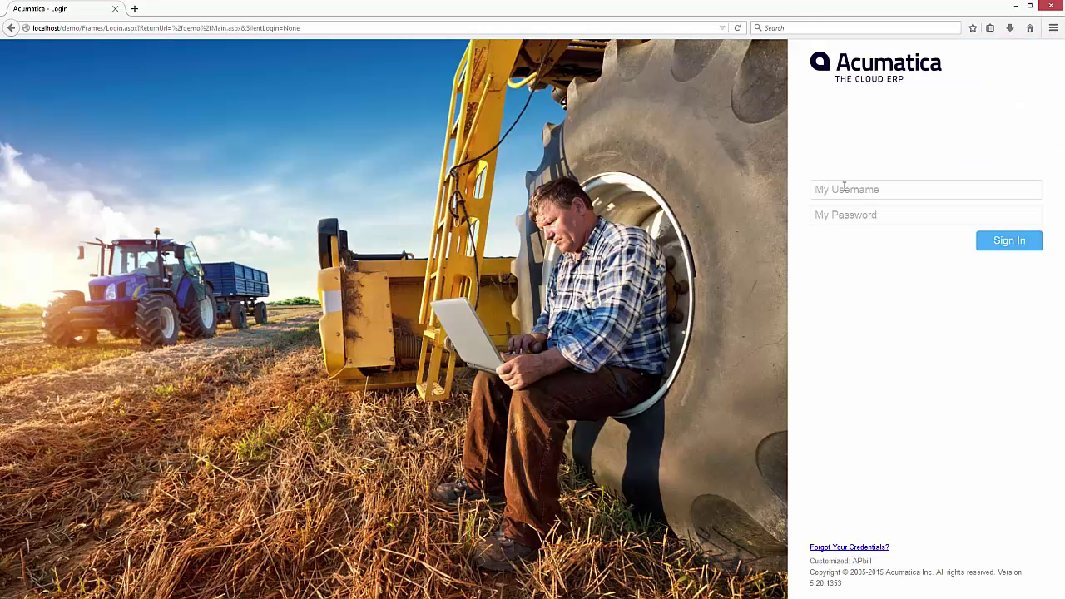
type("admin")
key("Tab")
type("123")
key("Return")
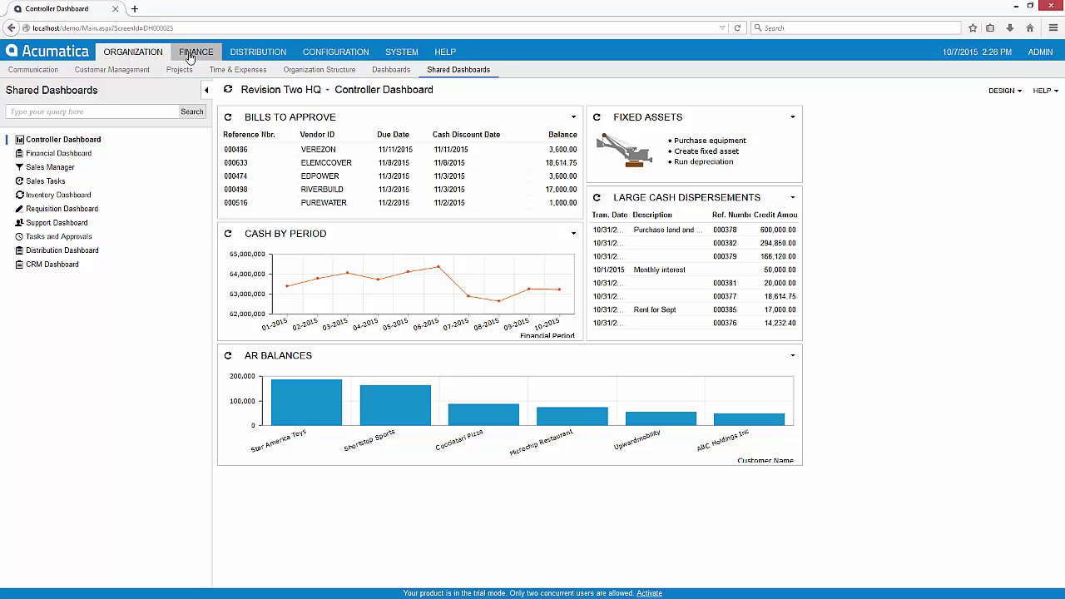
Step: Navigate to the Distribution Sales Orders processing screens
left_click(249, 52)
left_click(74, 69)
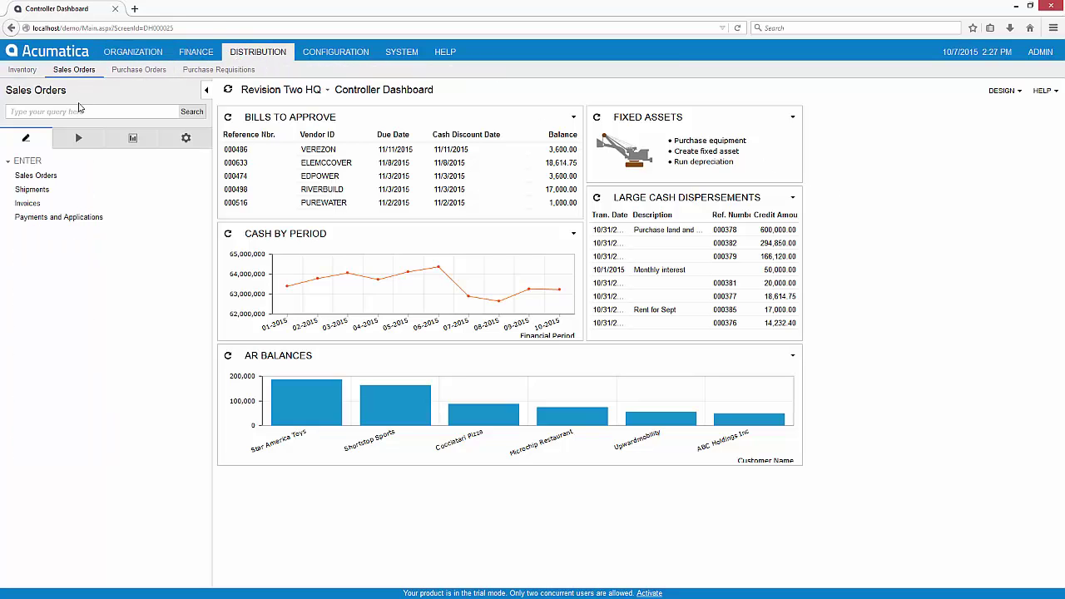
left_click(78, 137)
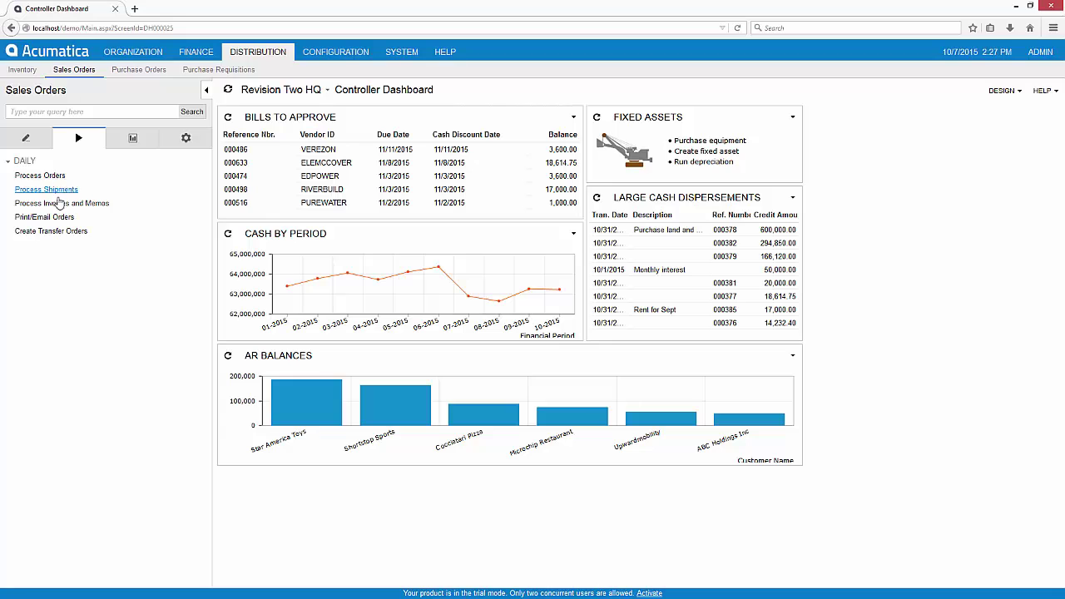
Step: Run Prepare Invoice on shipments 000810 and 000811, then go to Process Invoices and Memos
left_click(59, 191)
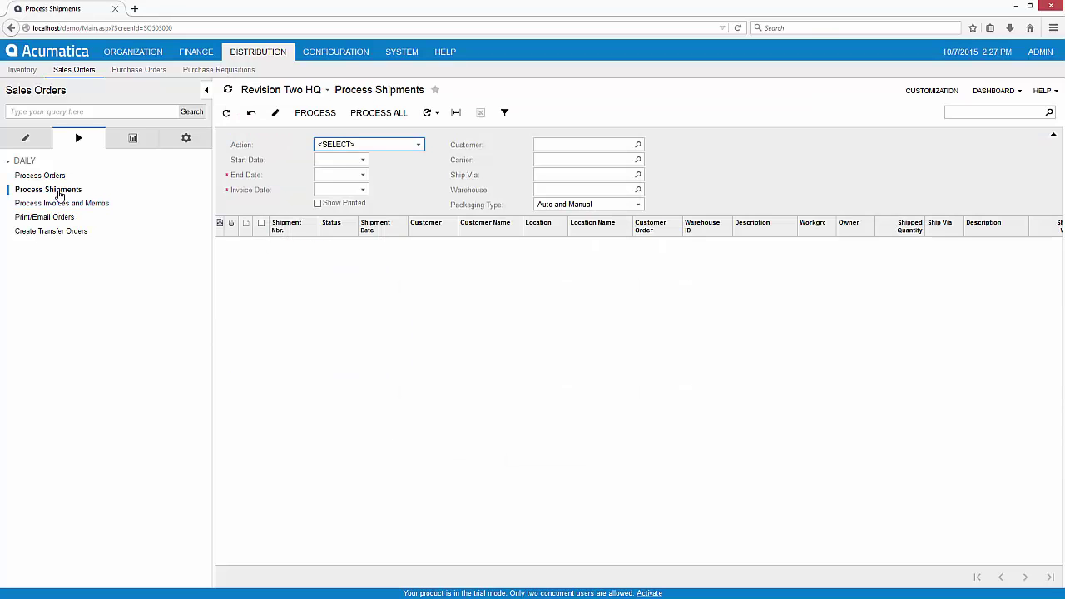
left_click(415, 148)
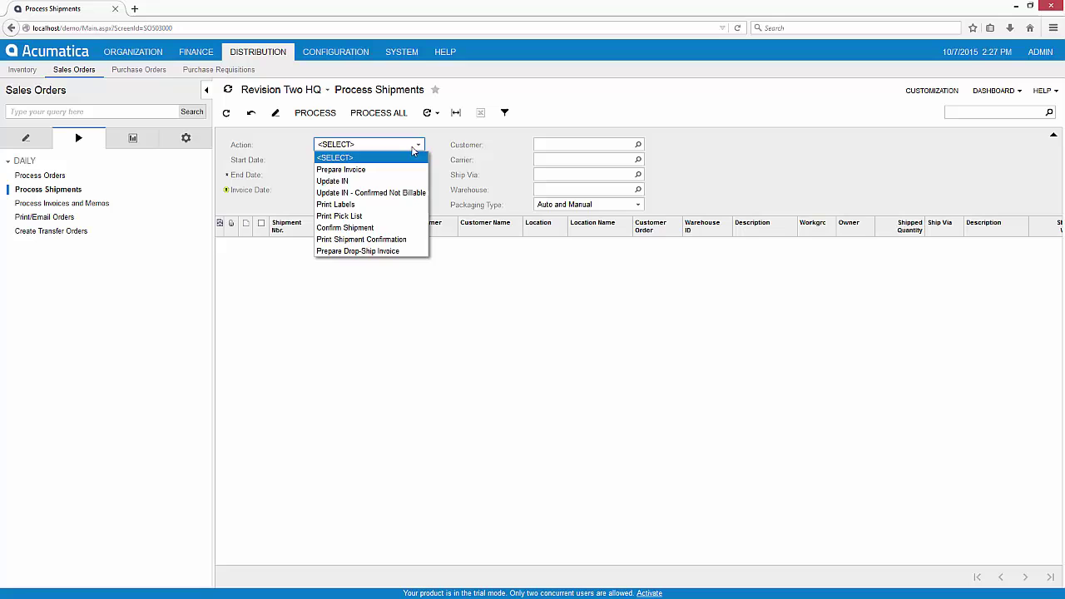
left_click(350, 170)
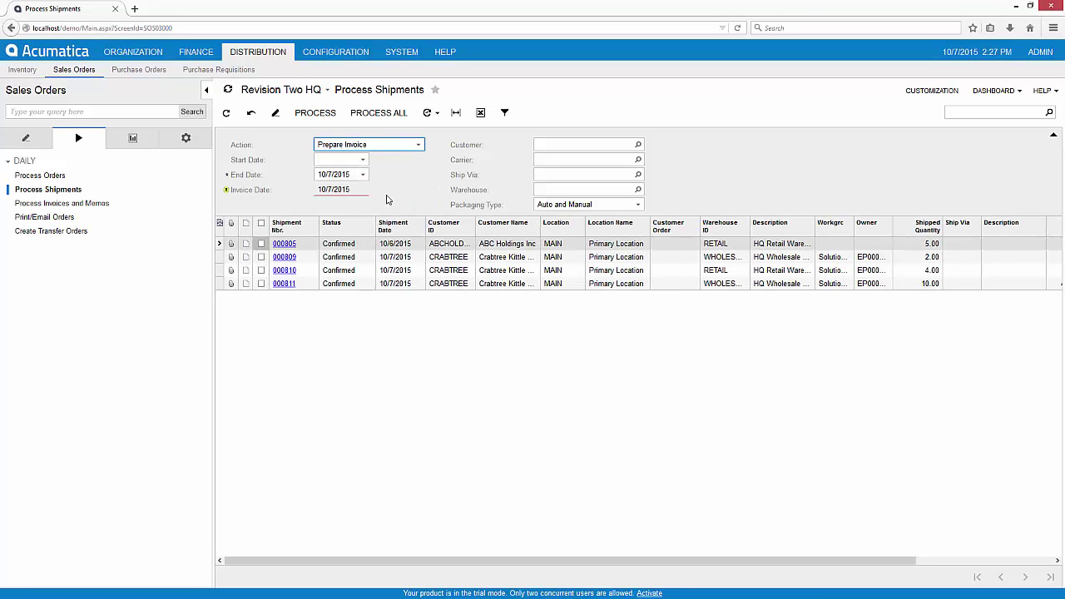
left_click(261, 271)
left_click(261, 284)
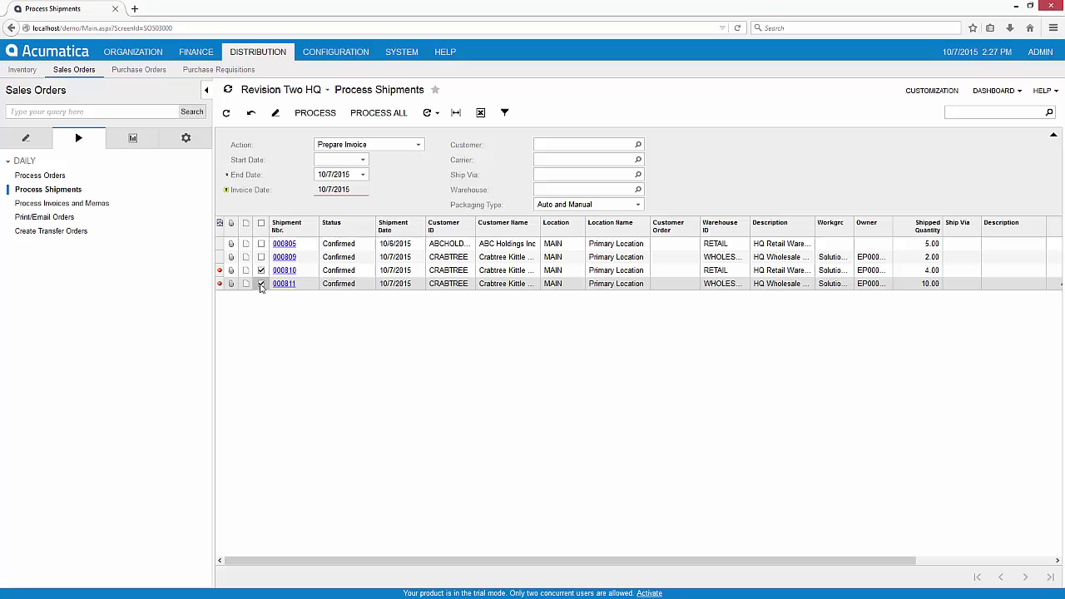
left_click(308, 115)
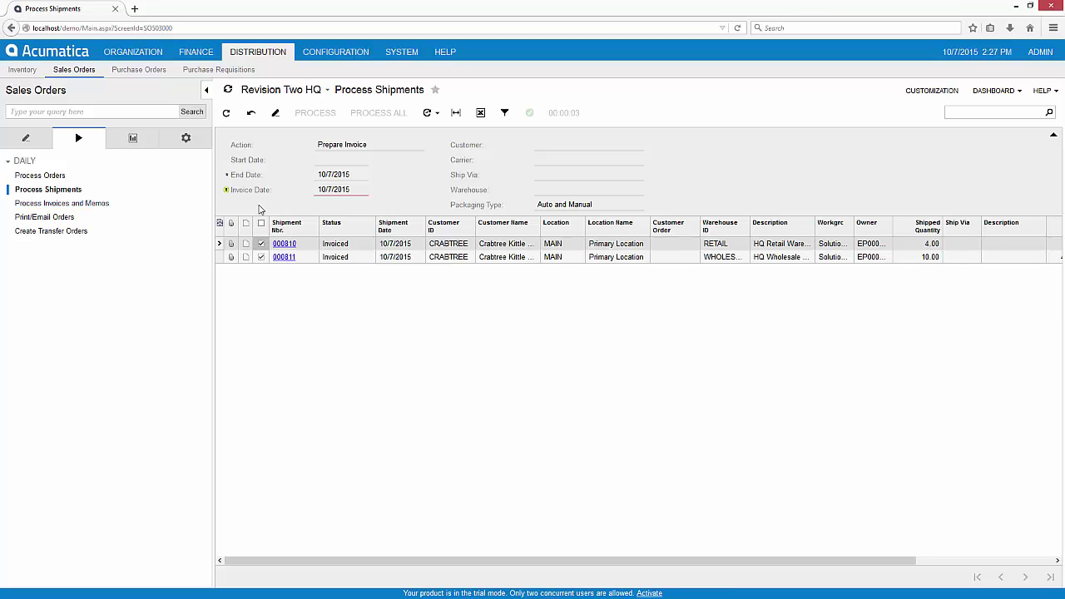
left_click(90, 206)
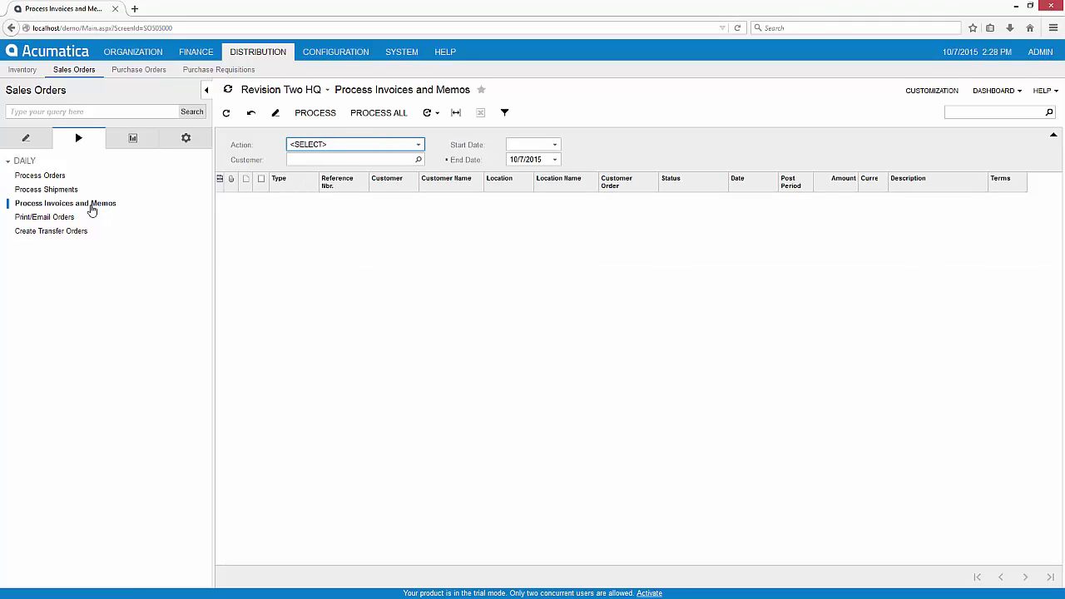
Step: Set the processing action to Release and open invoice AR003783
left_click(391, 150)
left_click(333, 166)
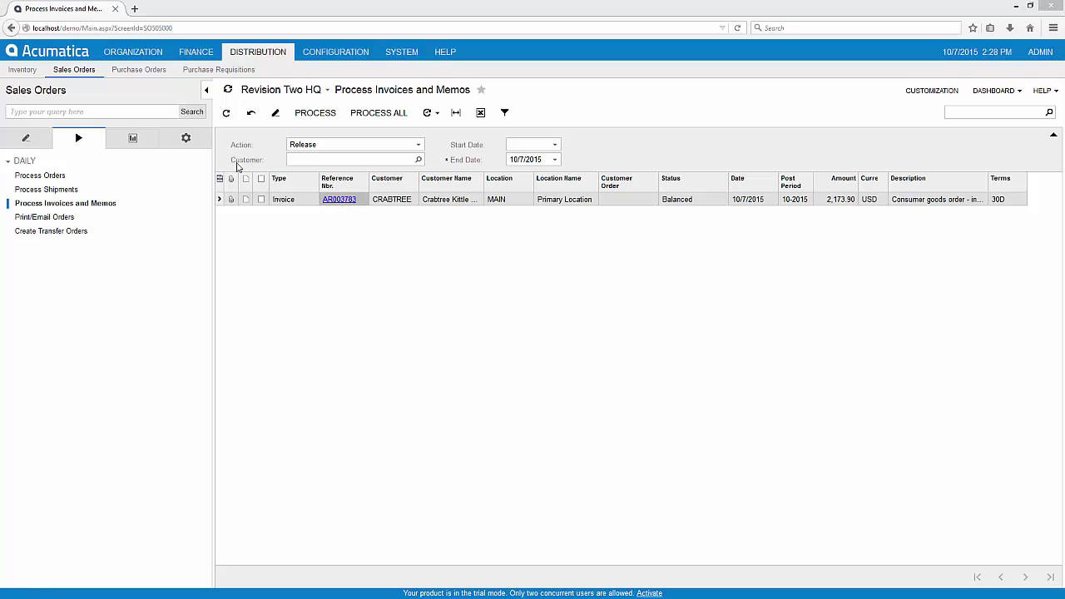
left_click(339, 199)
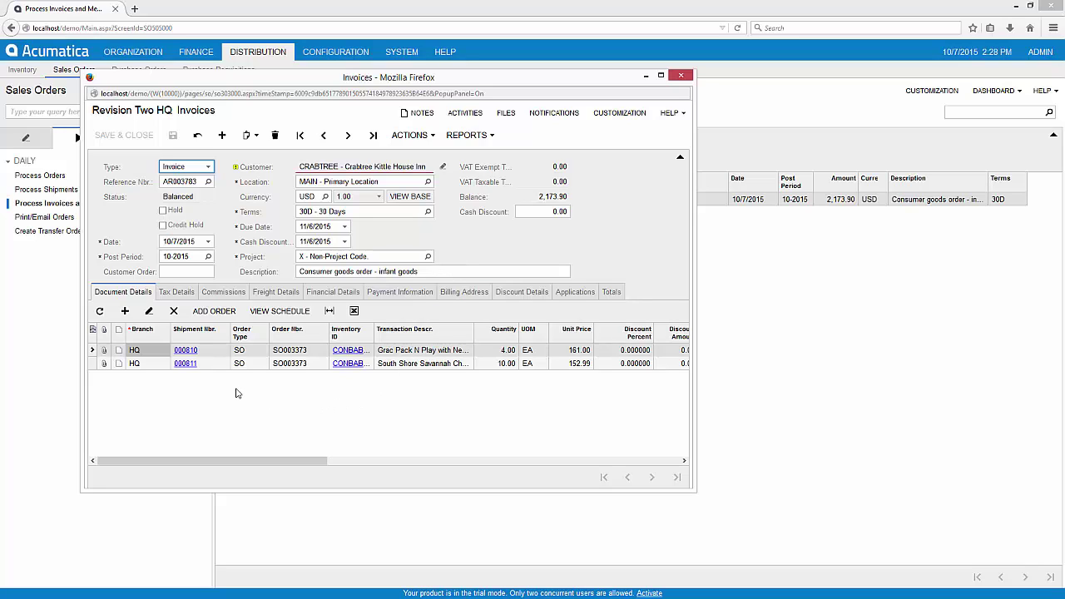
Step: Add order SO003370's shipment 000809 to the invoice and save it at 3,269.86
left_click(215, 312)
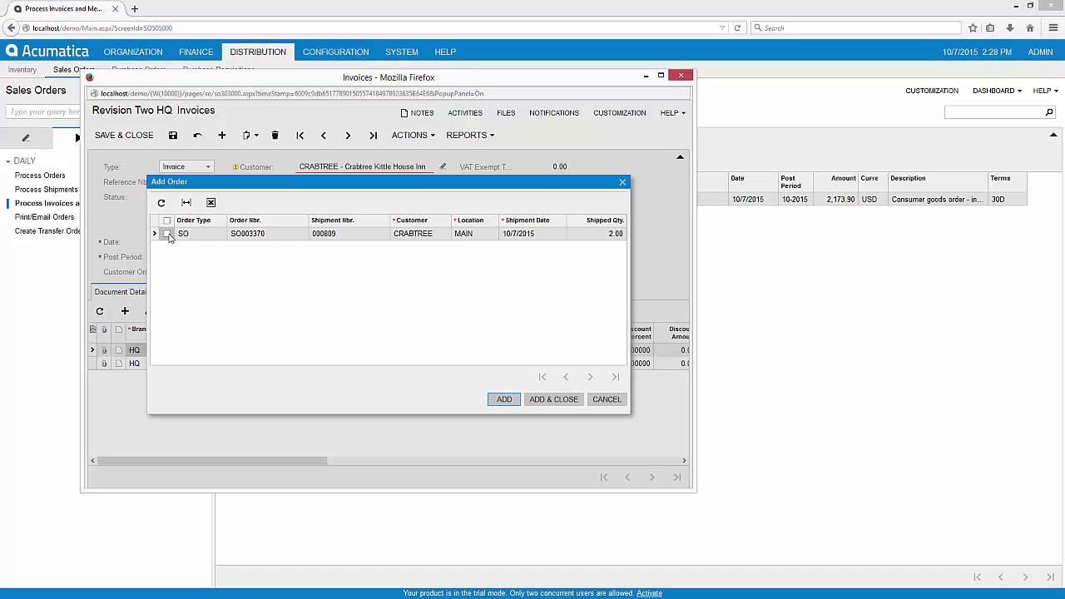
left_click(167, 234)
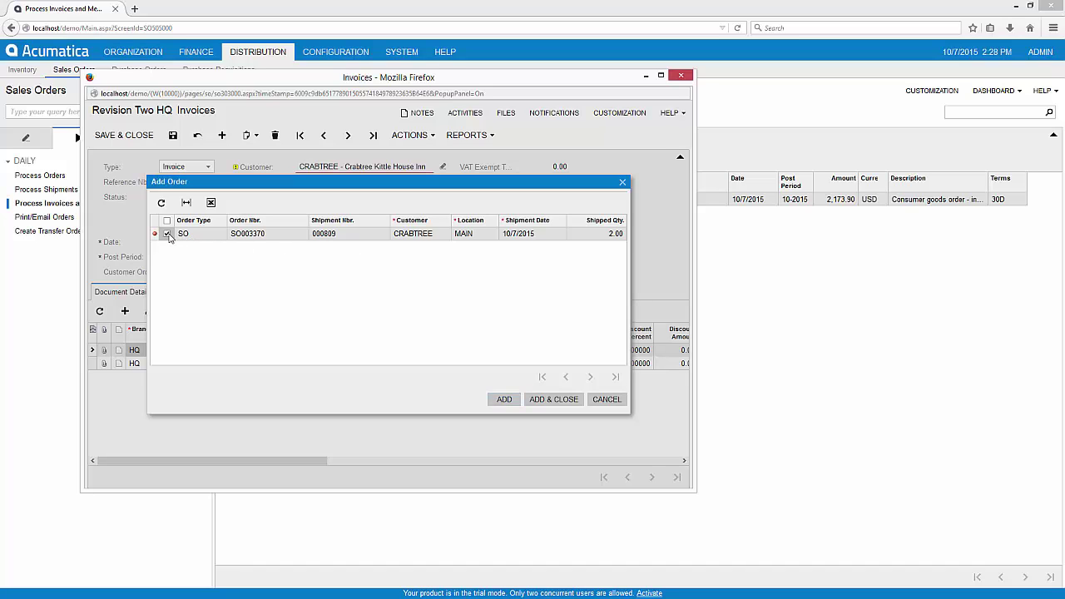
left_click(554, 400)
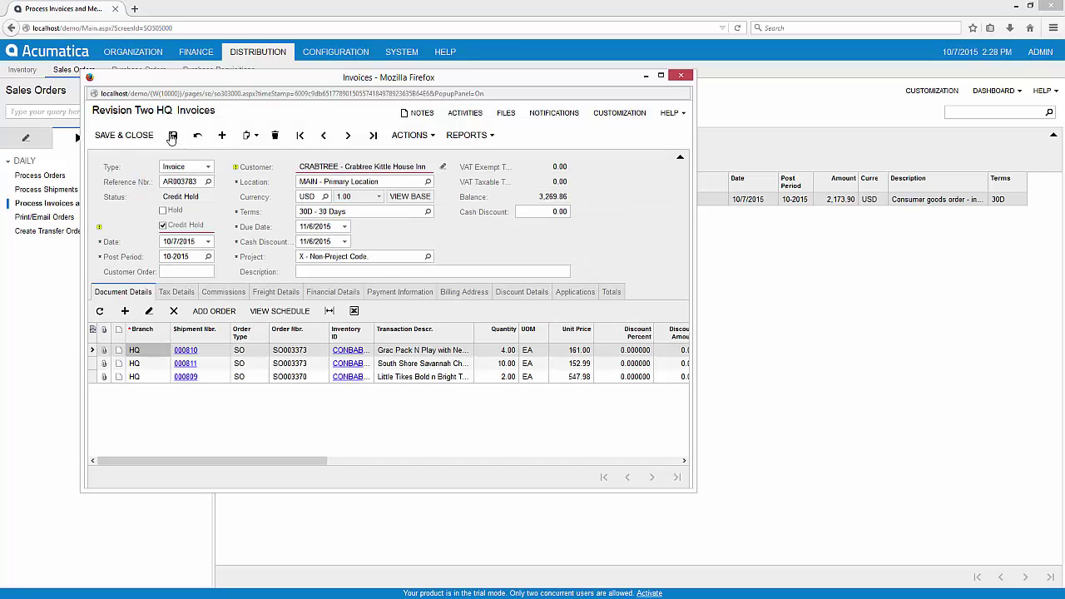
left_click(172, 136)
Step: Release invoice AR003783 so it opens with a 3,269.86 balance
left_click(412, 137)
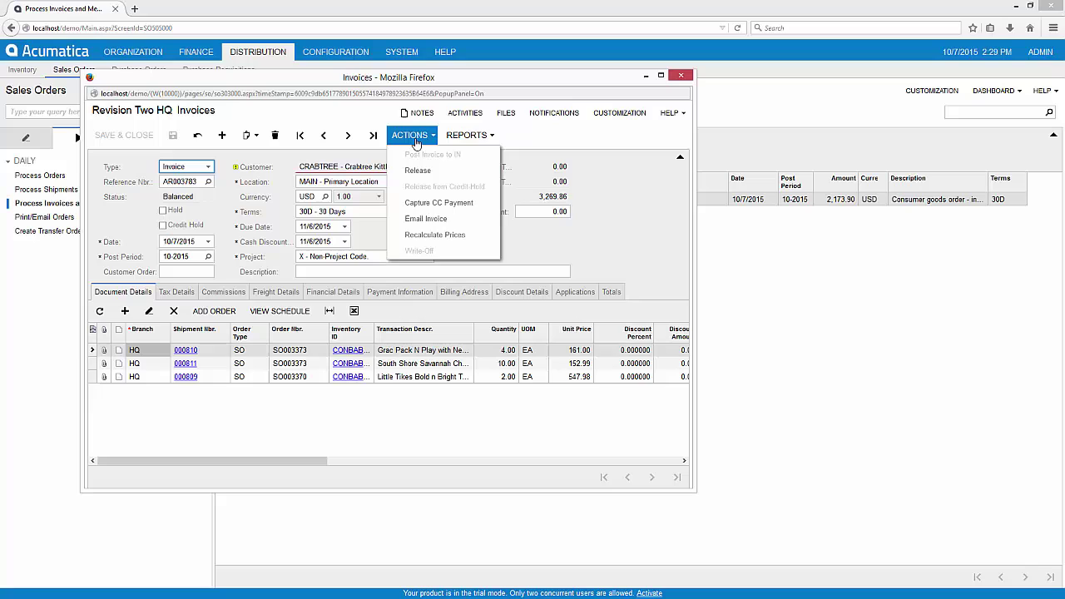
left_click(419, 171)
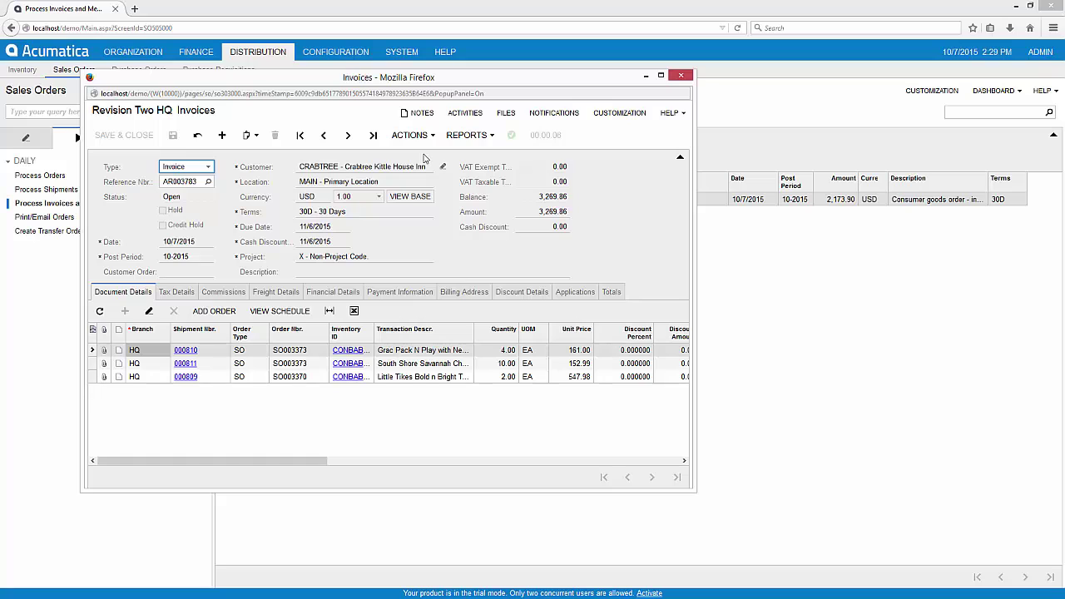
left_click(462, 140)
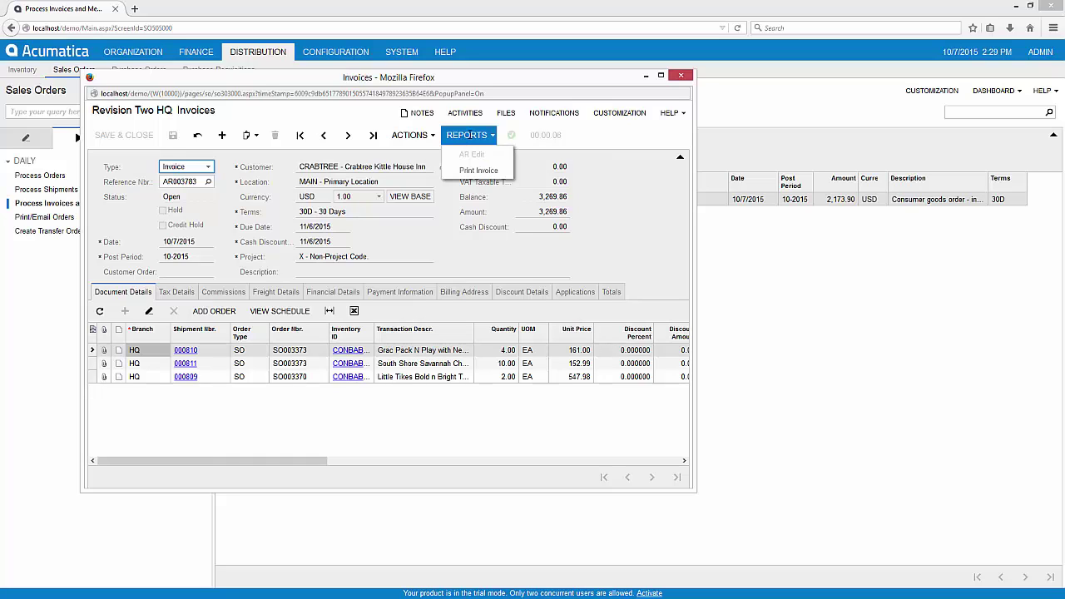
Step: Open the Invoice & Memo report for AR003783 and review shipments 000809, 000810 and 000811
left_click(479, 171)
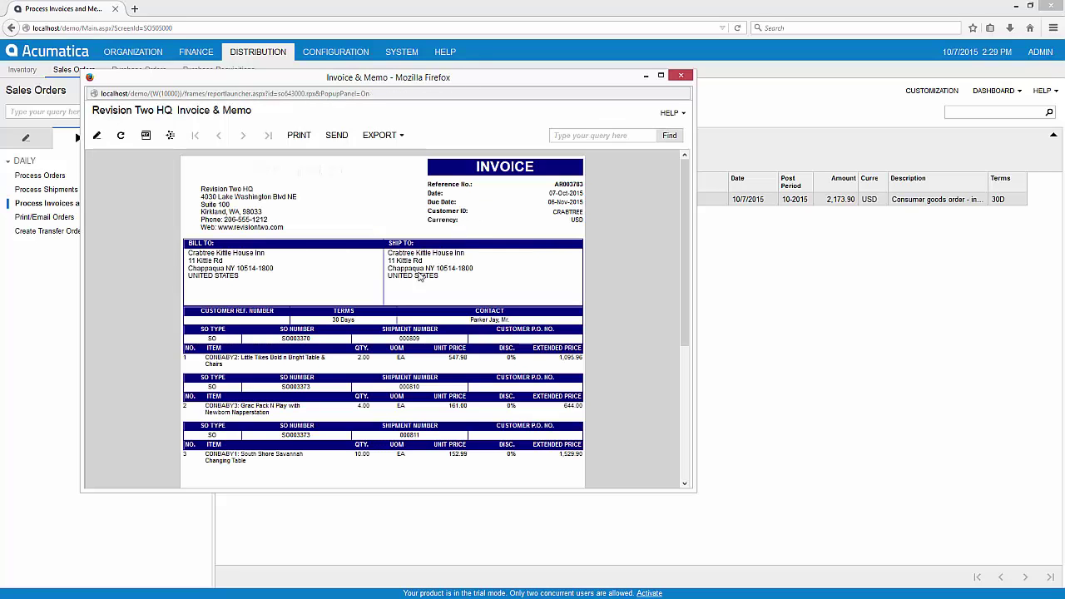
left_click_drag(436, 540, 436, 560)
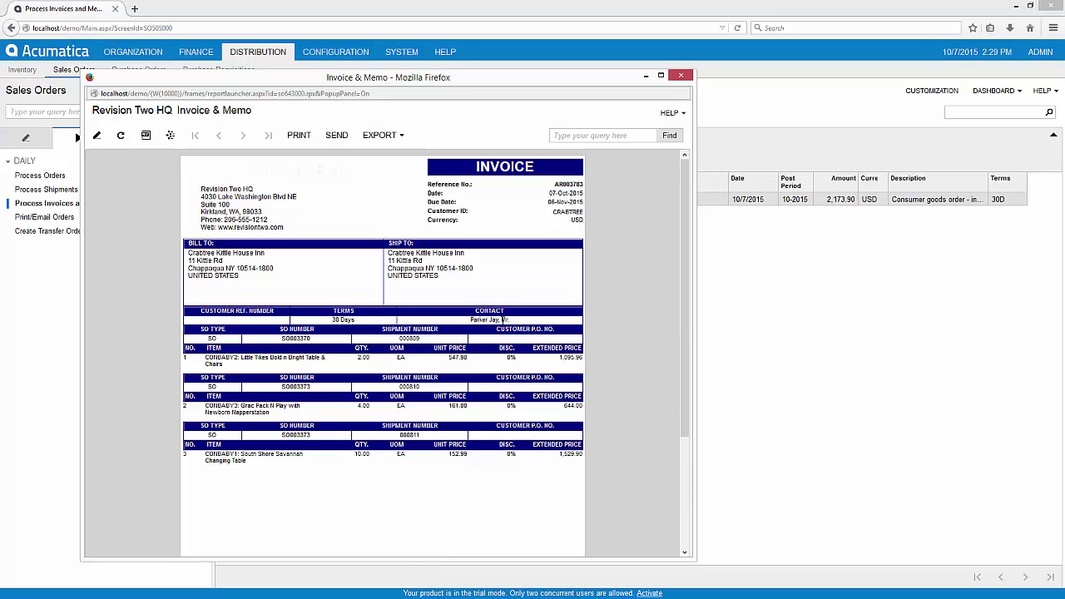
scroll(503, 322, "down", 3)
scroll(503, 322, "up", 3)
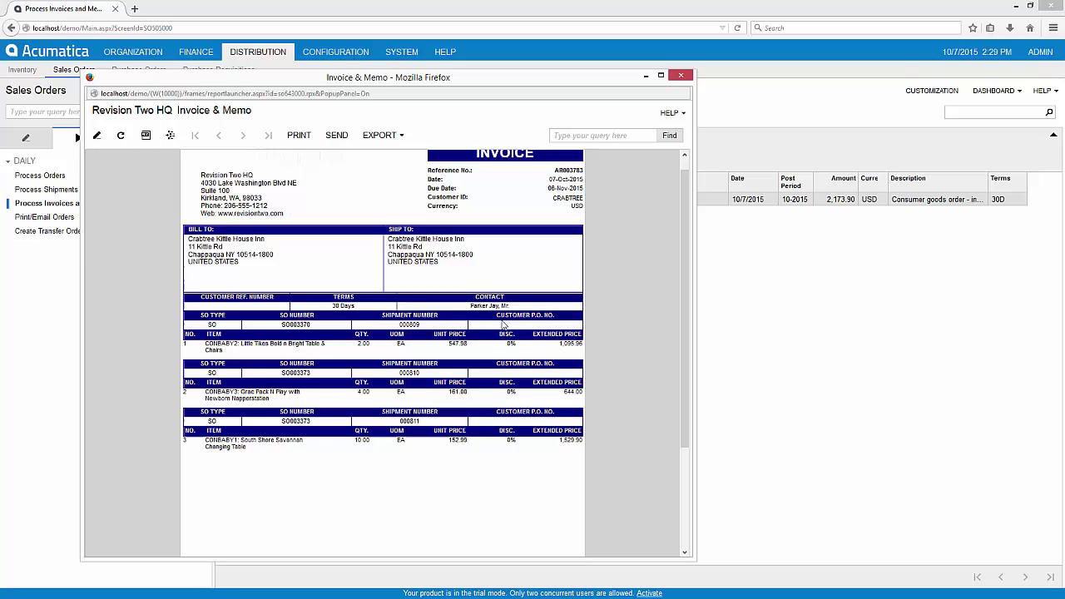